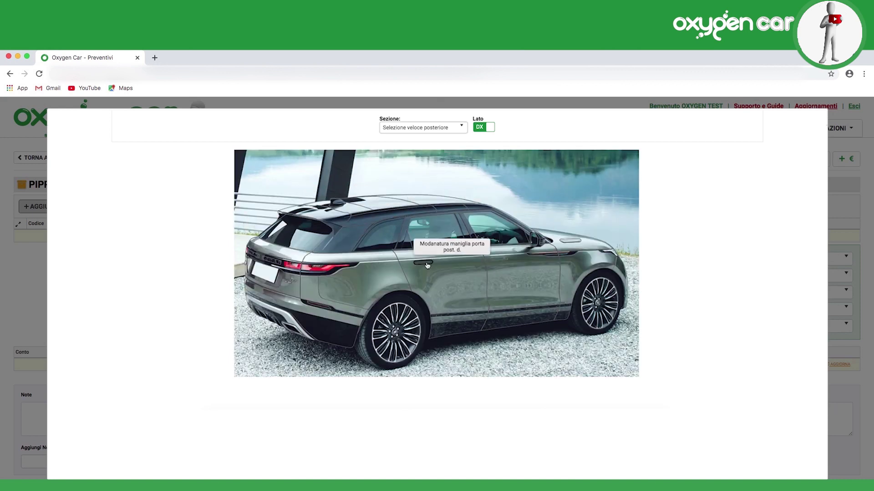
Browse the exploded diagrams for Lamierati interni, Fanaleria, Cristalli e accessori and Paraurti ant.e accessori
click(421, 128)
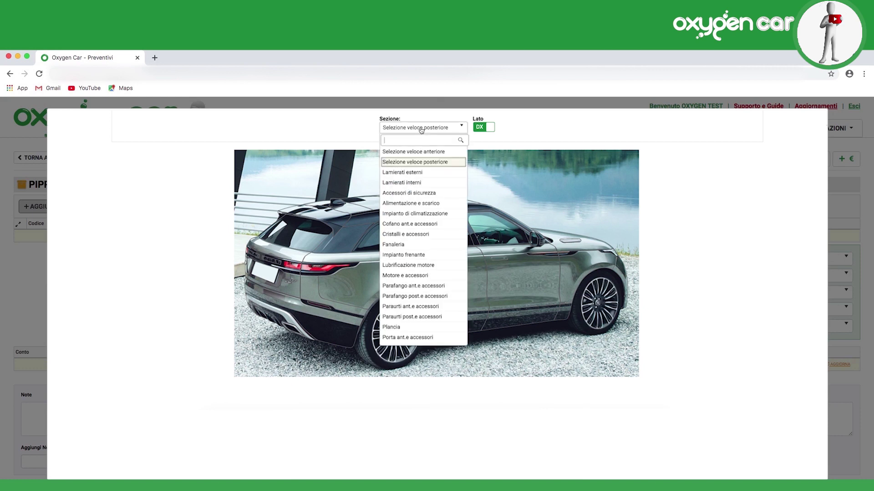
click(414, 185)
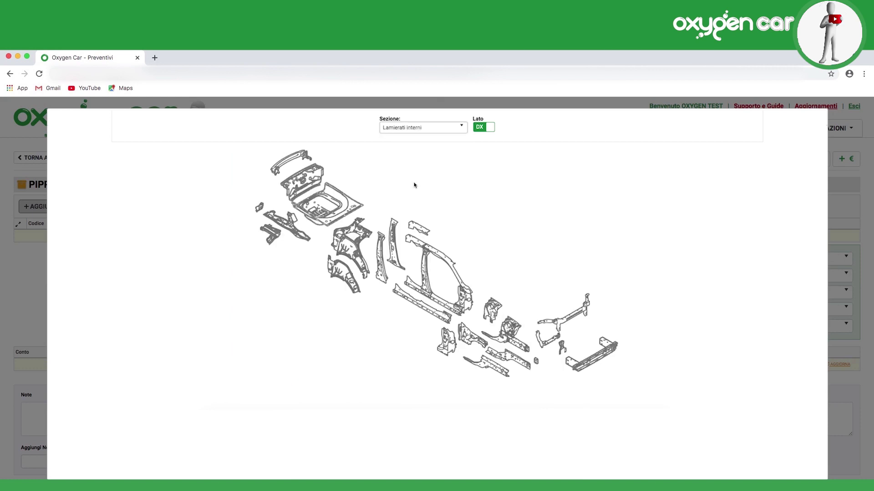
click(451, 131)
click(400, 246)
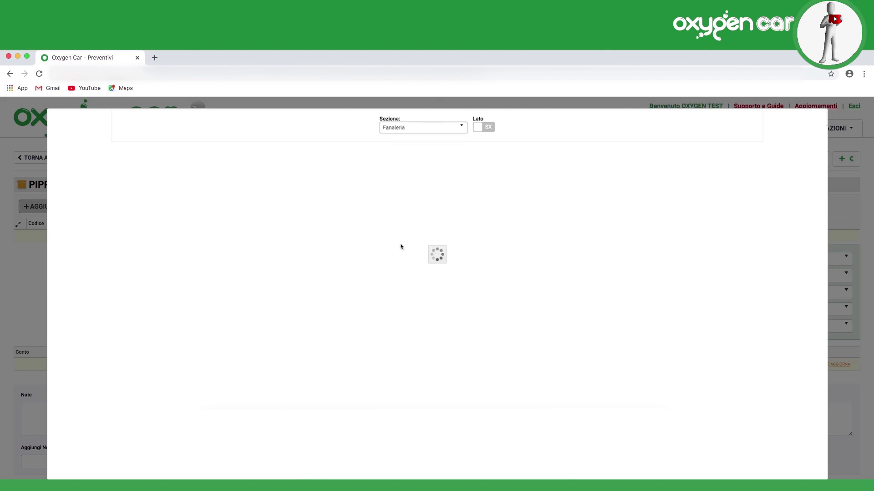
click(463, 128)
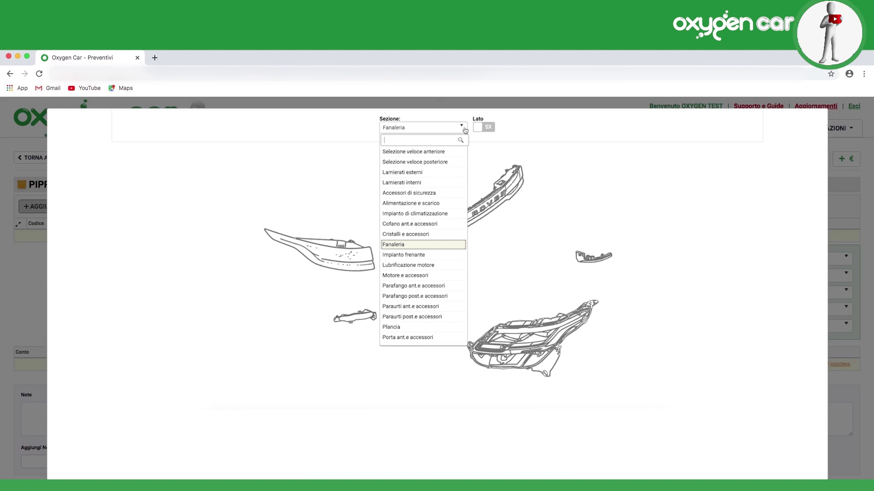
click(411, 235)
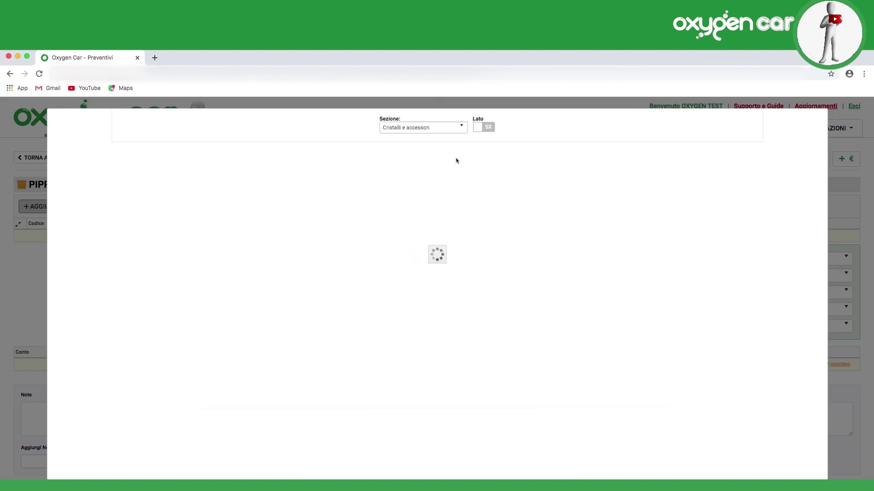
click(462, 129)
click(409, 308)
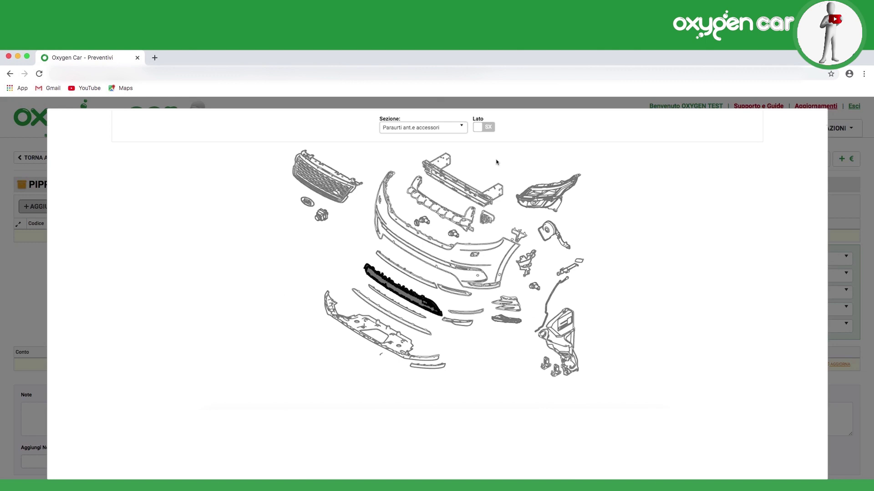
View the part diagrams of the sections Porta ant.e accessori, Plancia and Tetto e accessori
click(462, 128)
click(414, 337)
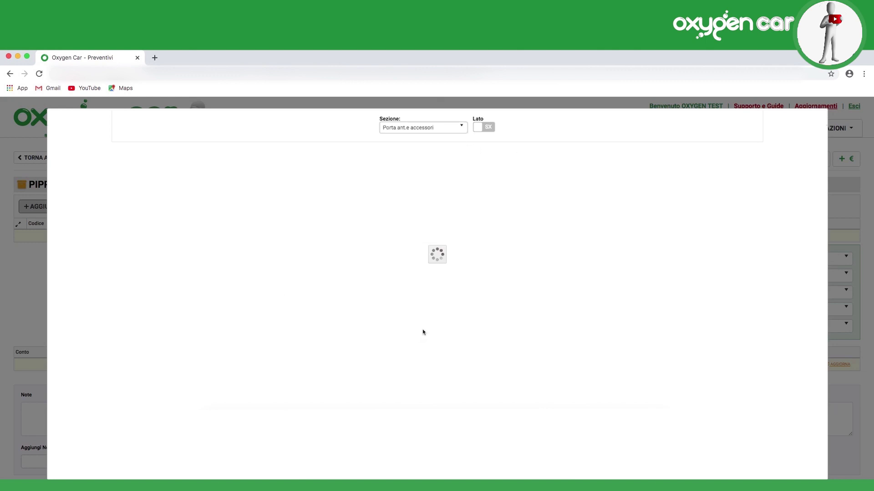
click(457, 129)
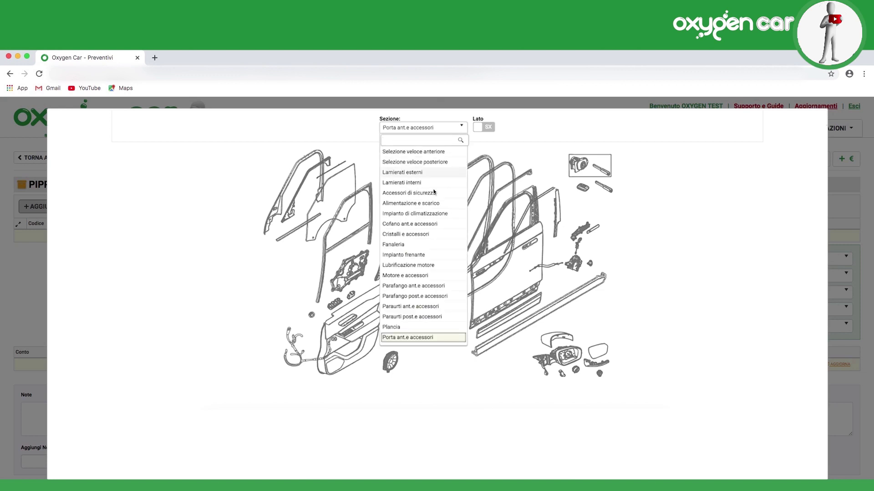
click(403, 330)
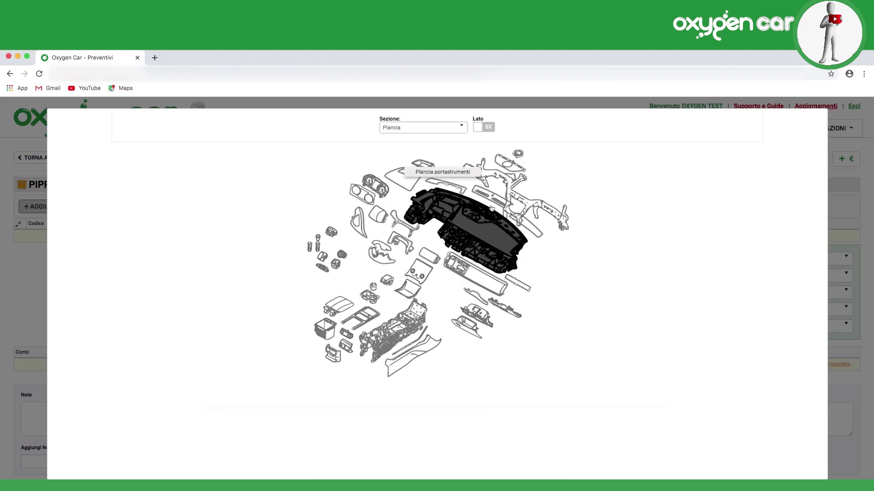
click(461, 128)
scroll(454, 141, down, 5)
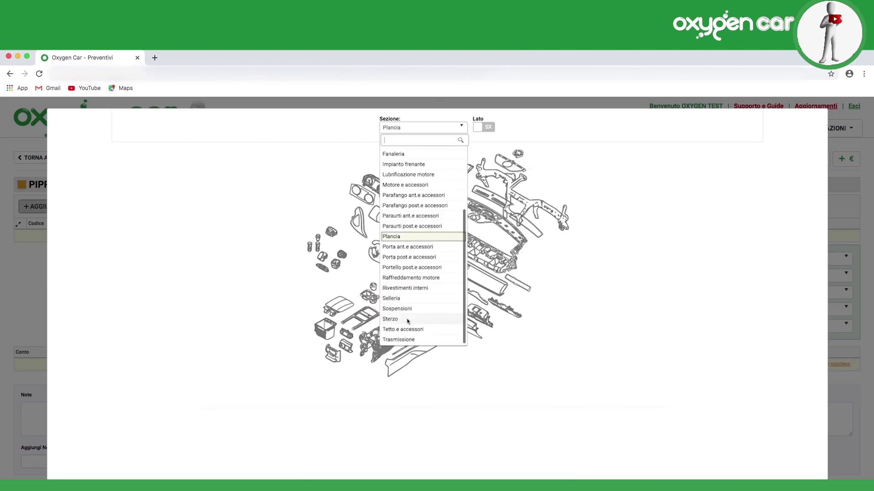
click(399, 330)
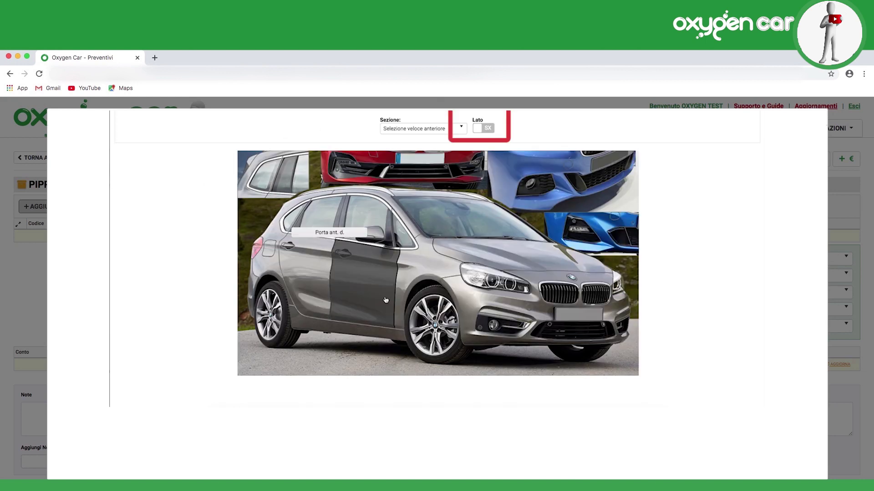
Switch the BMW's graphic view to side DX and show the Selezione veloce posteriore section
click(485, 131)
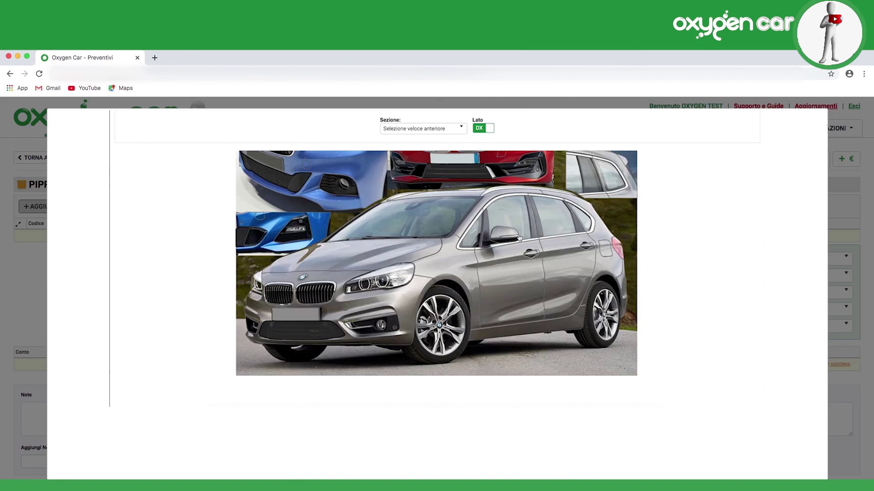
click(456, 129)
click(426, 163)
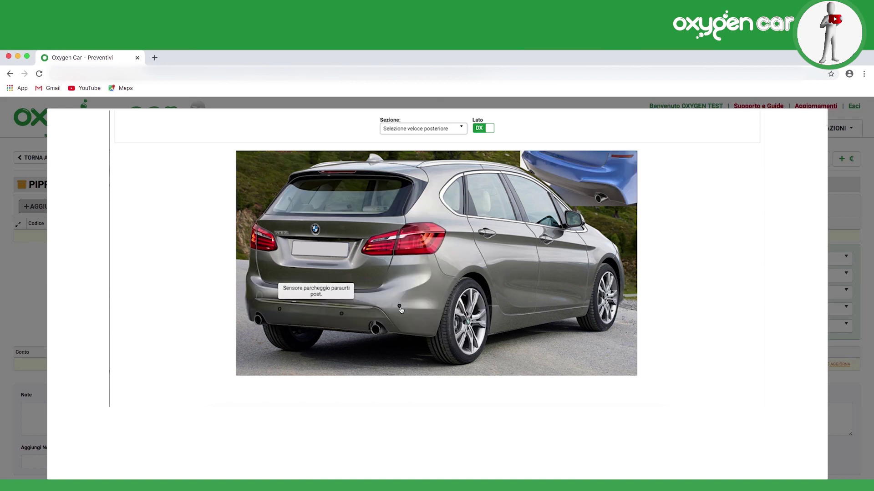
Browse the BMW's part diagrams for Fanaleria, Paraurti ant.e accessori and Impianto frenante
click(430, 129)
click(413, 174)
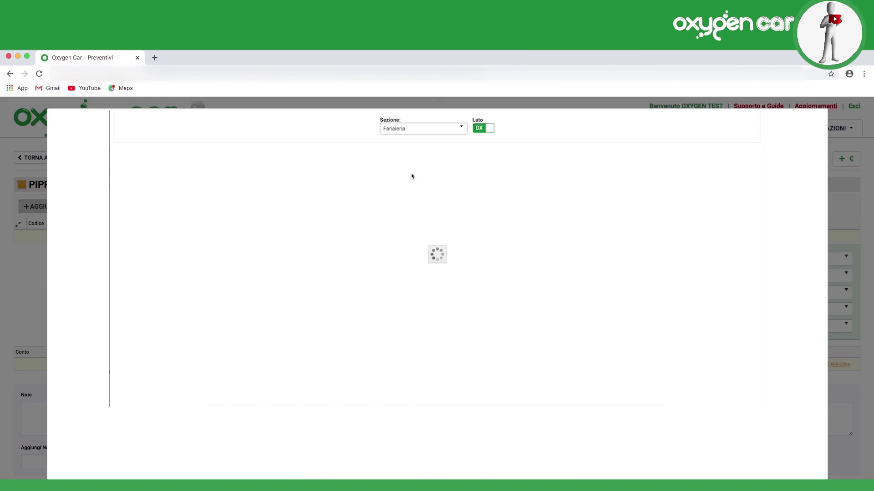
click(439, 131)
click(415, 183)
click(440, 132)
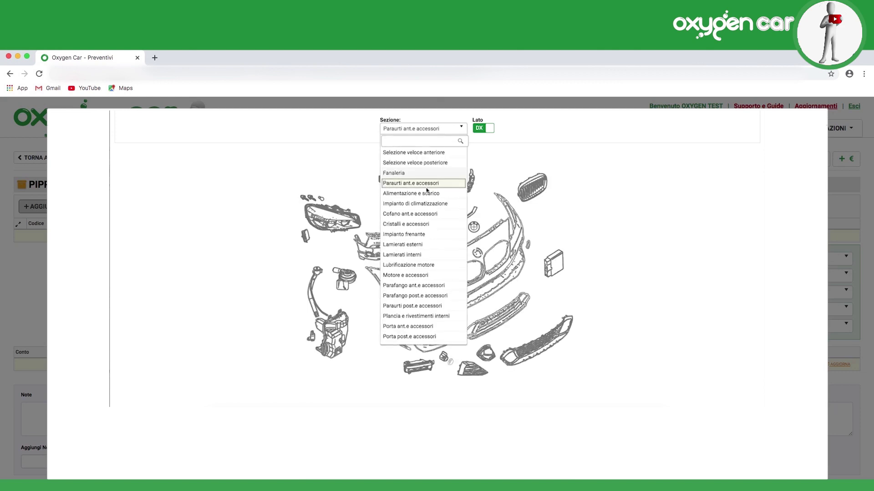
click(420, 240)
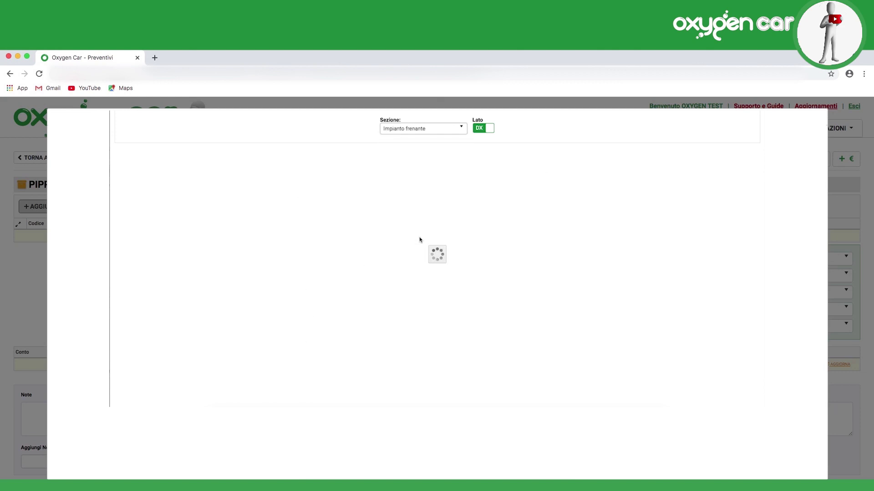
View the BMW's part diagrams for Parafango ant.e accessori and Porta post.e accessori
click(440, 132)
click(423, 286)
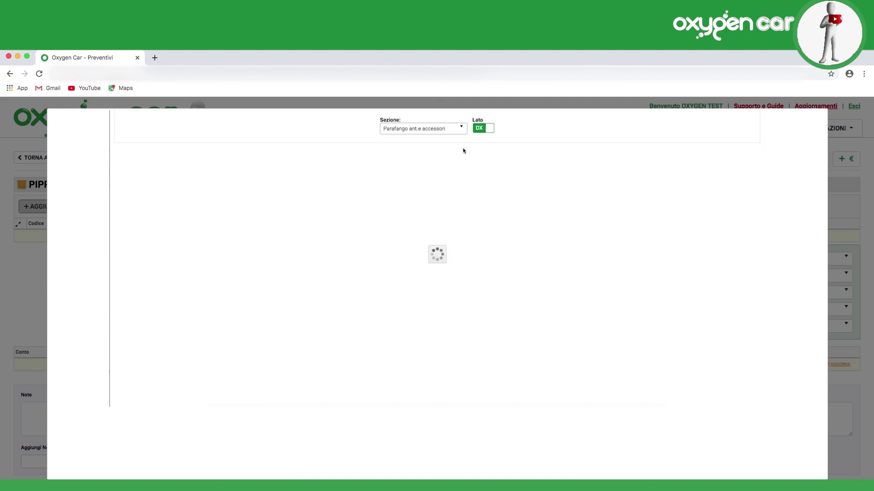
click(437, 130)
click(423, 335)
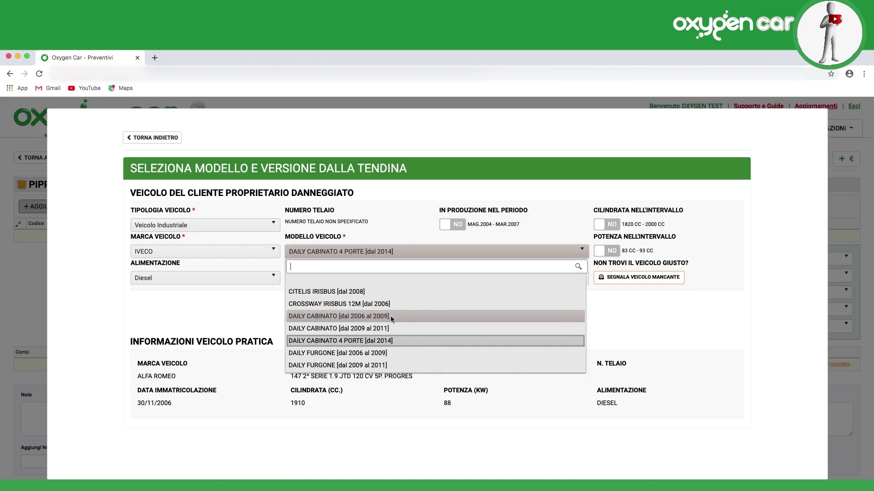
Set the vehicle to DAILY FURGONE [dal 2009 al 2011], version 50C17VP RG PL TA 4 PORTE 2998 CC. DIESEL PASSO 3950 MM, and save
click(392, 364)
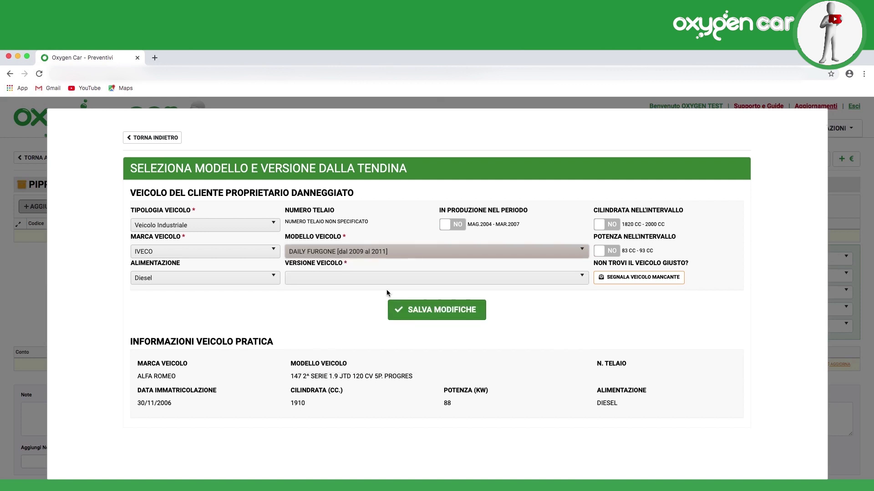
click(387, 281)
click(379, 355)
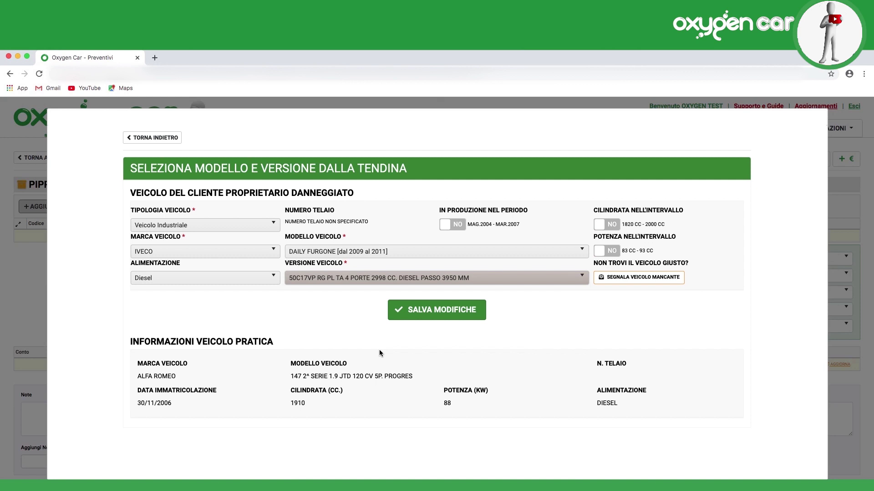
click(436, 310)
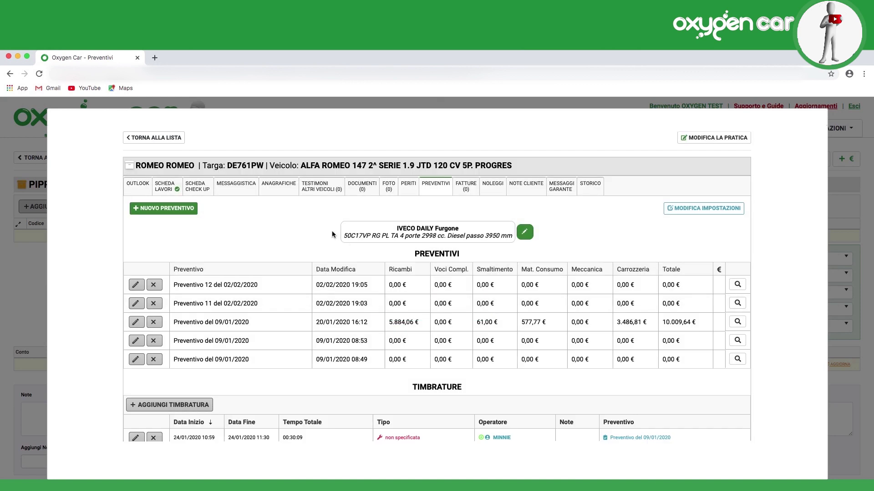
Create a new quote for the IVECO van and look up the spare parts of its front door in the graphic selection
click(190, 212)
click(254, 188)
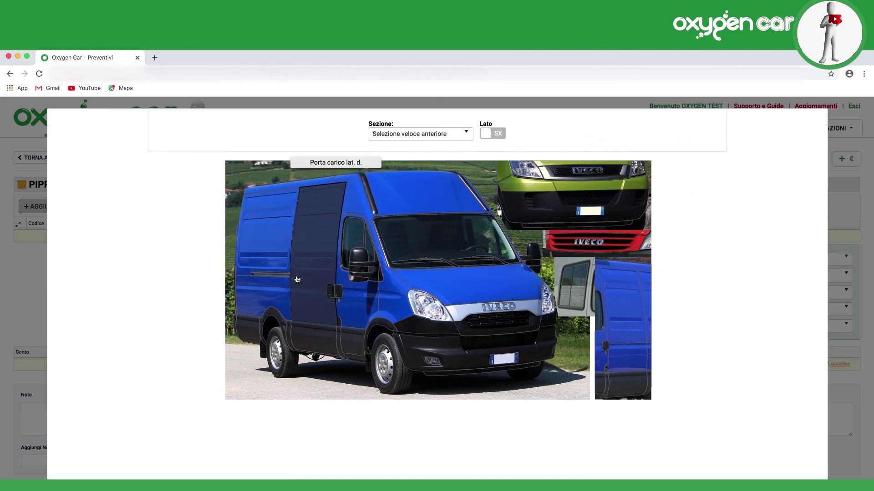
click(366, 303)
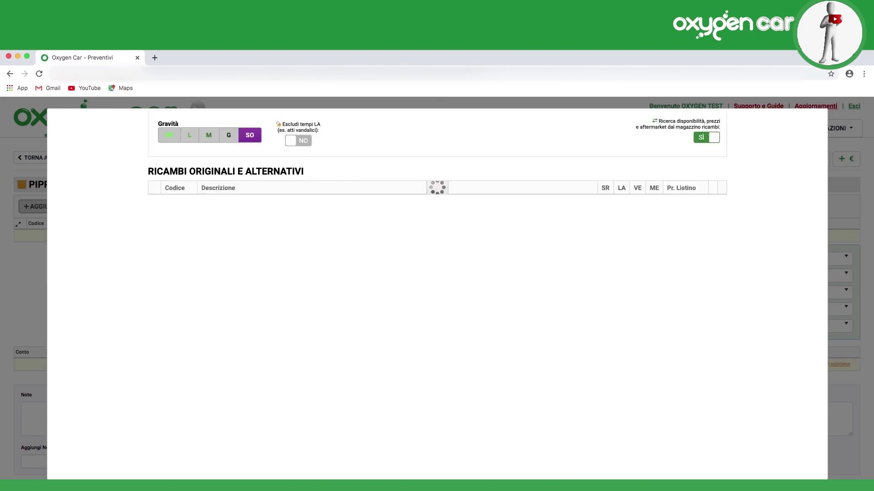
Show the IVECO van's Selezione veloce posteriore section
click(448, 137)
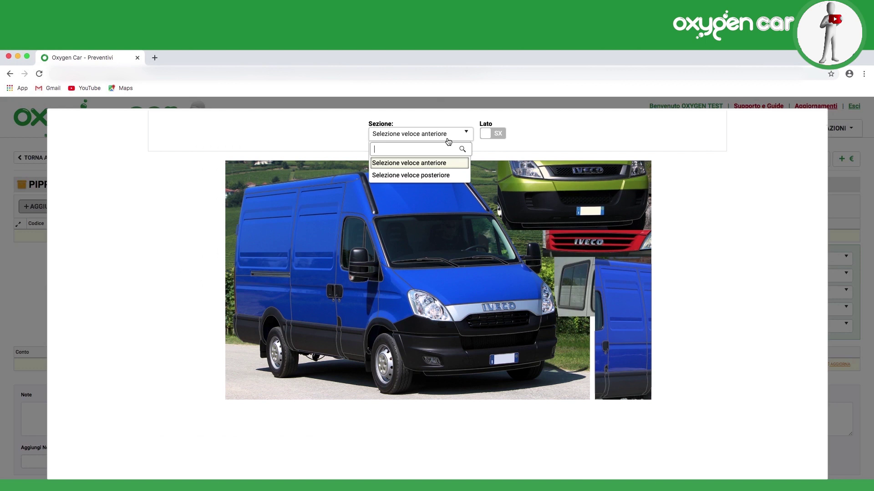
click(440, 176)
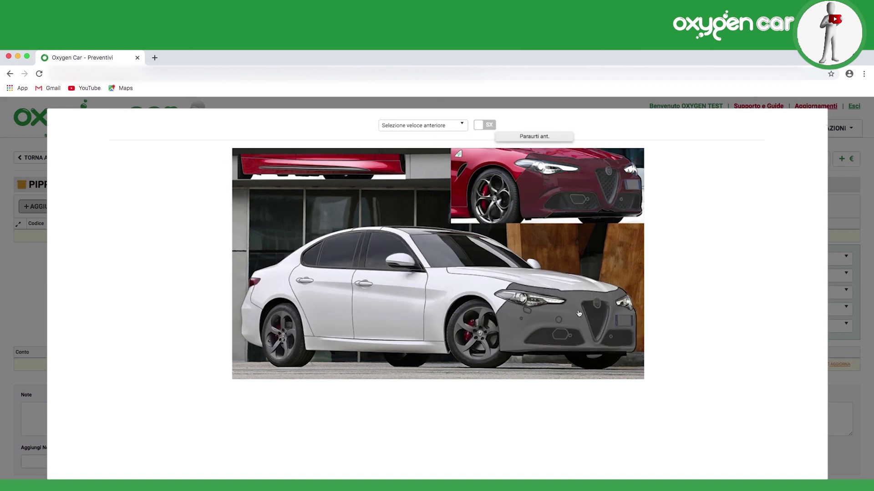
Switch the white Alfa Romeo's graphic view to side DX and show Selezione veloce posteriore
click(485, 125)
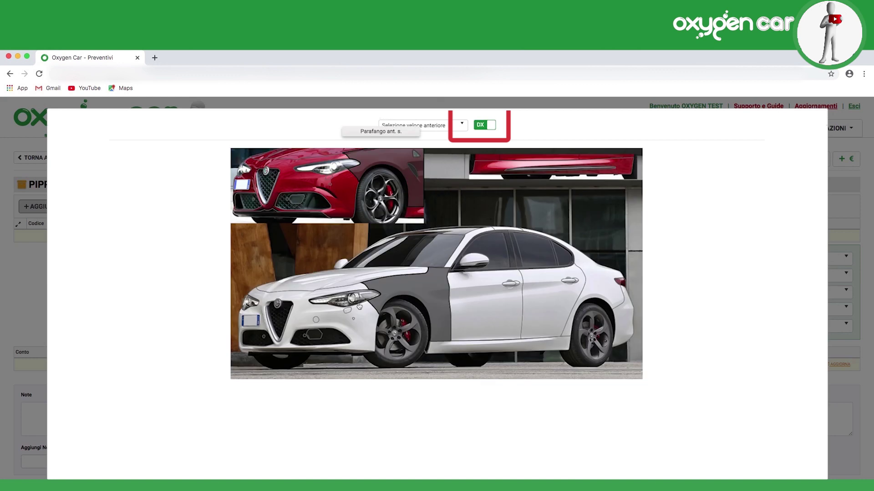
click(406, 130)
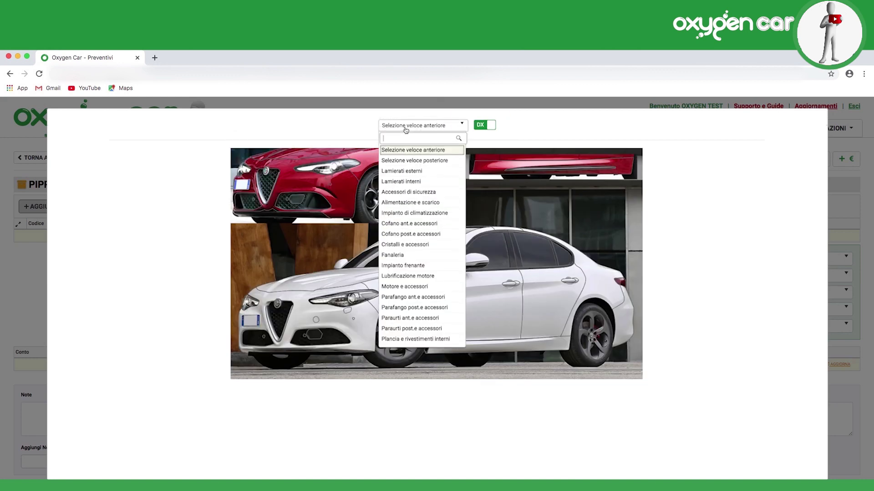
click(407, 161)
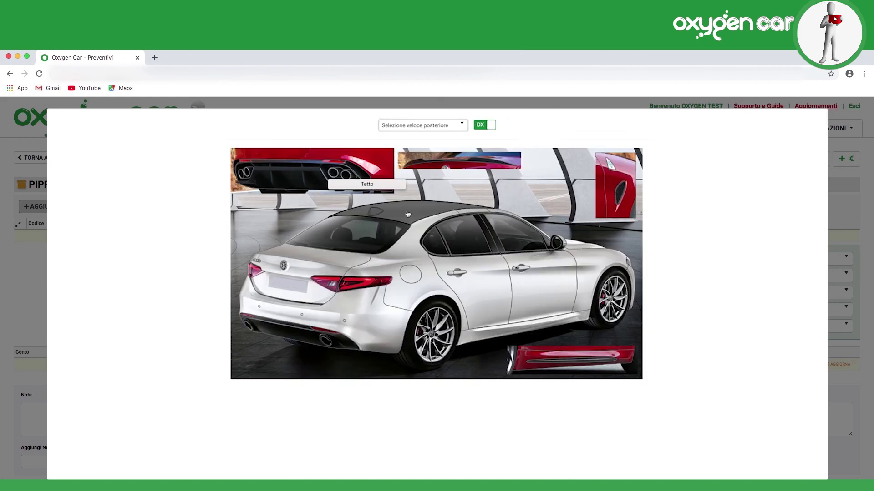
Browse the Alfa Romeo's part diagrams for Lamierati interni, Cristalli e accessori and Paraurti ant.e accessori
click(455, 127)
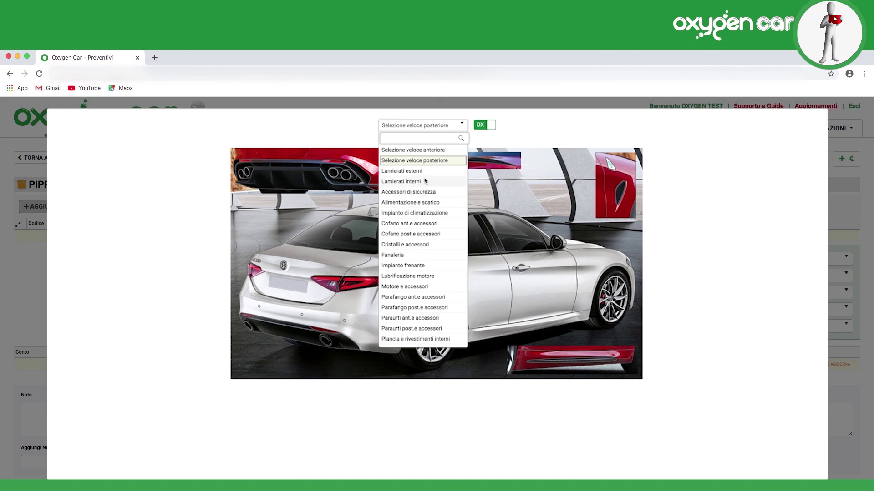
click(424, 182)
click(424, 126)
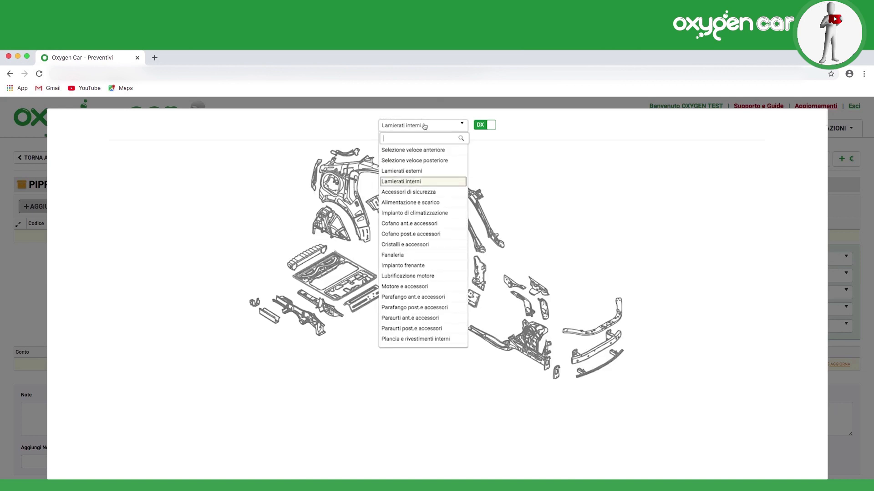
click(408, 245)
click(442, 130)
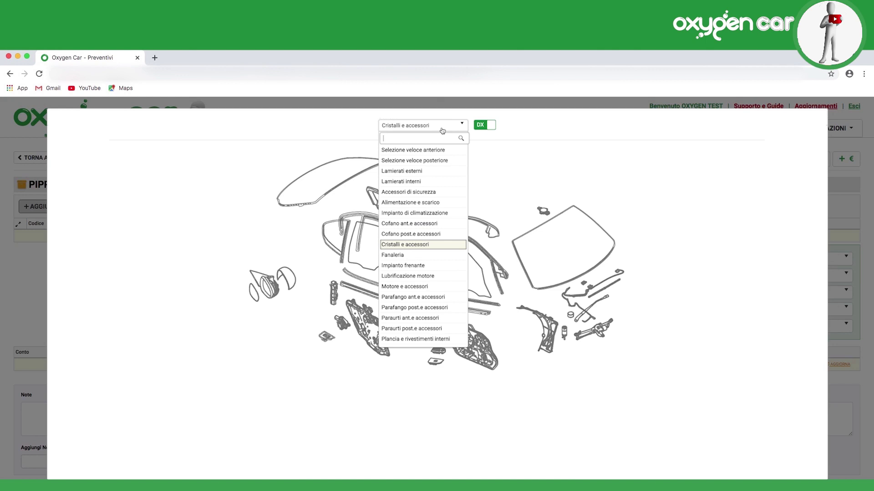
click(415, 318)
View the Alfa Romeo's part diagrams for Selleria and Tetto e accessori
click(453, 130)
scroll(402, 285, down, 5)
click(415, 301)
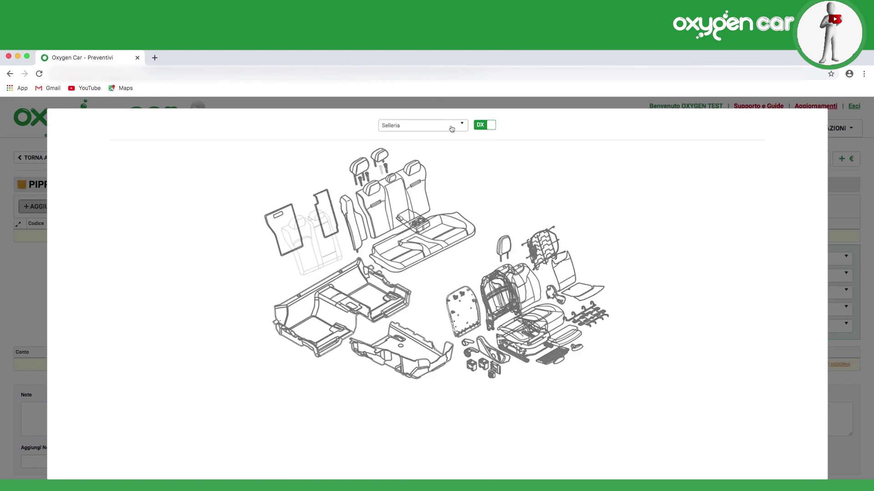
click(450, 127)
click(408, 330)
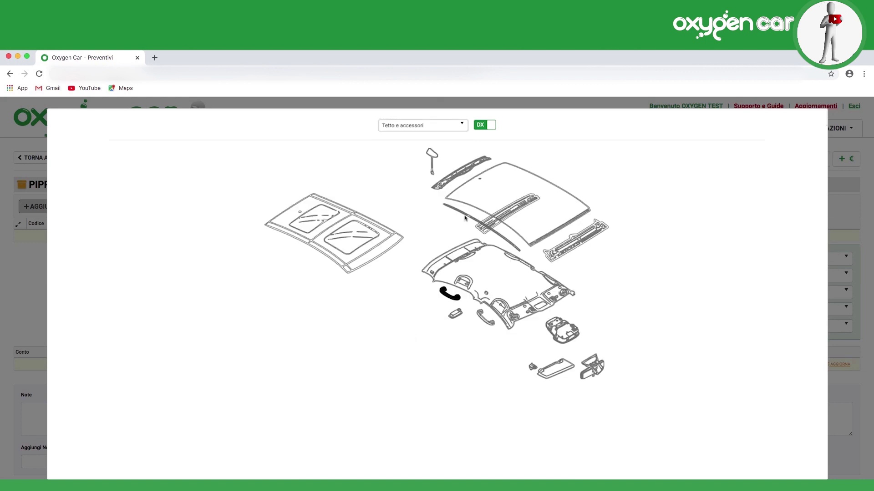
Browse the part diagrams for Sterzo, Trasmissione, Impianto frenante and Porta post.e accessori
click(434, 127)
click(403, 321)
click(444, 129)
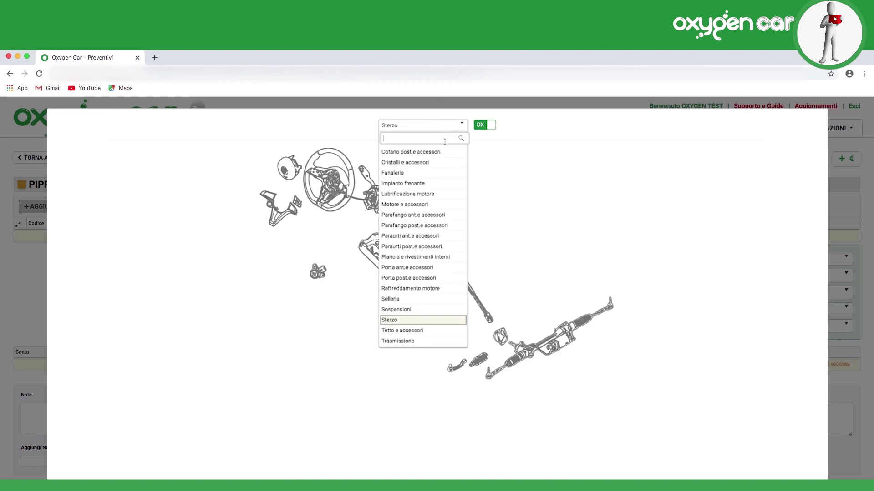
click(399, 341)
click(432, 128)
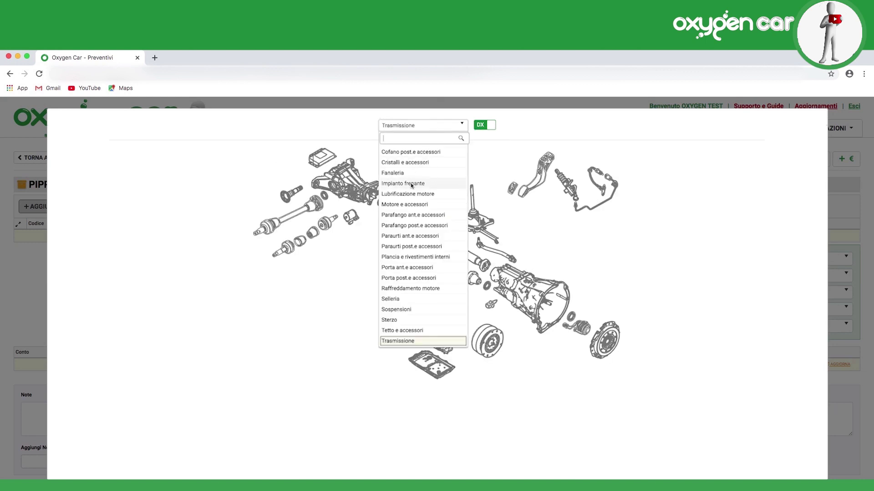
click(412, 185)
click(447, 130)
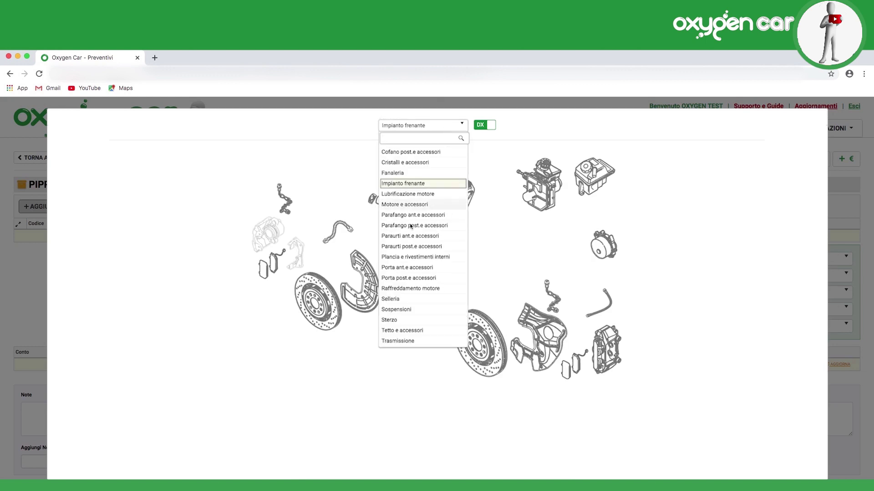
click(411, 280)
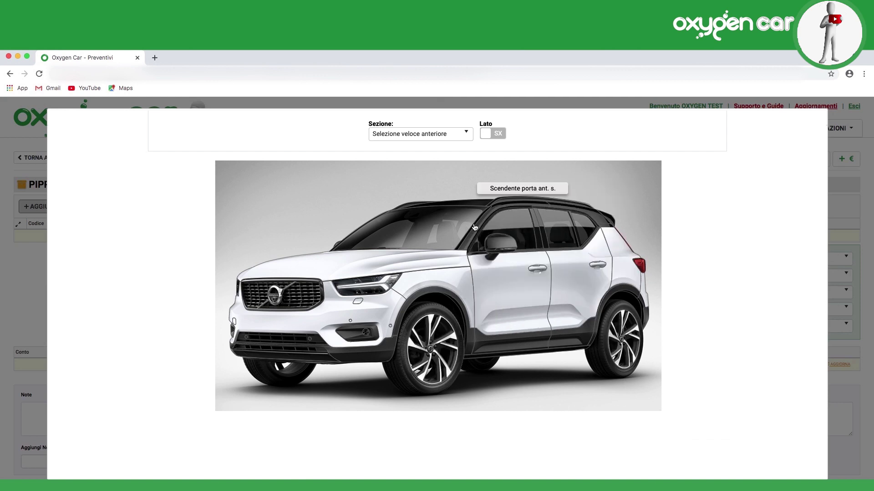
Show the Volvo's Selezione veloce posteriore on side DX and add the VP04/VP06 rear bumper, code 31663159, to the quote
click(485, 134)
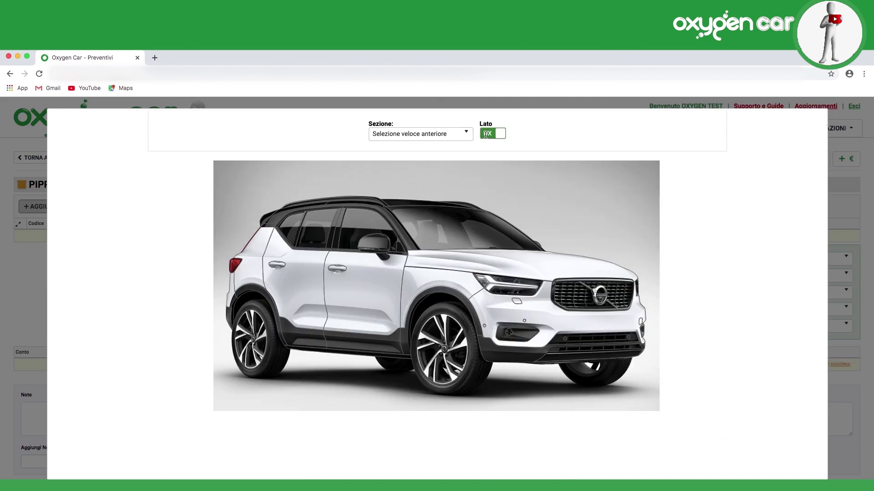
click(400, 135)
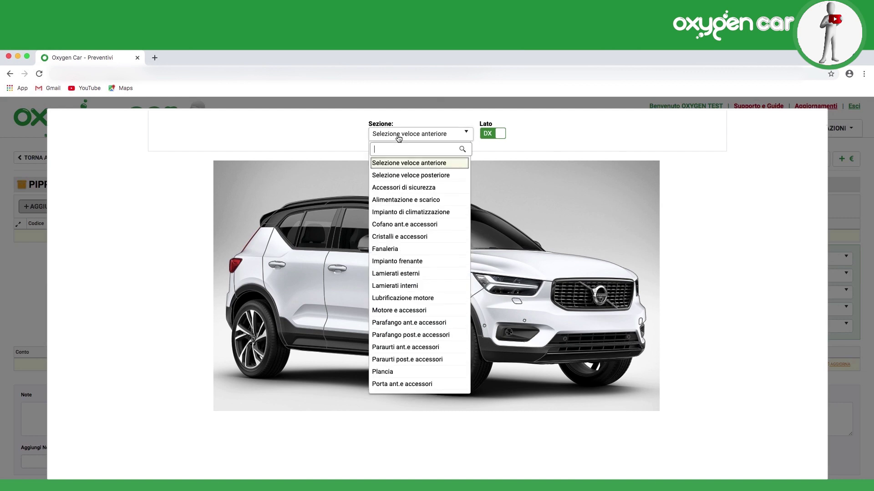
click(402, 174)
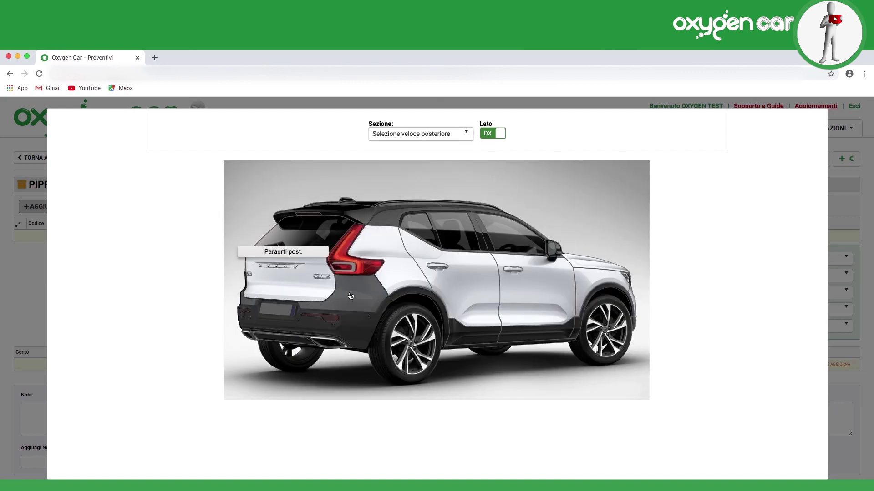
click(349, 292)
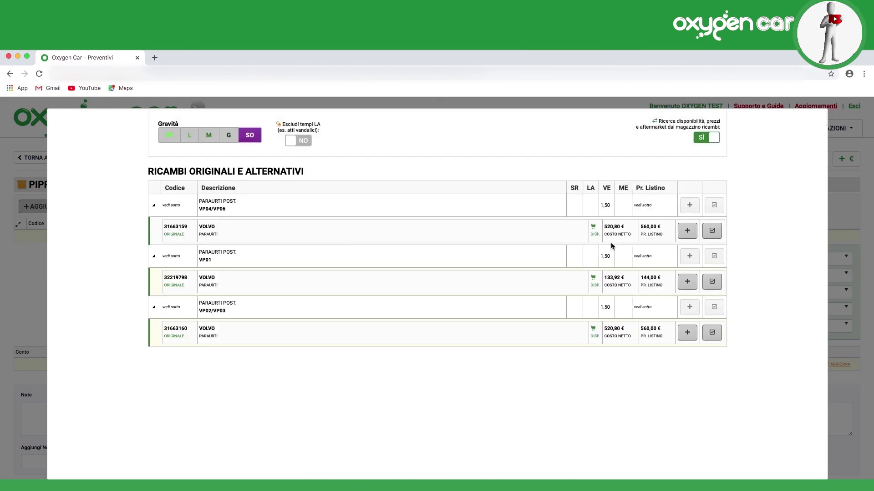
click(686, 233)
click(417, 430)
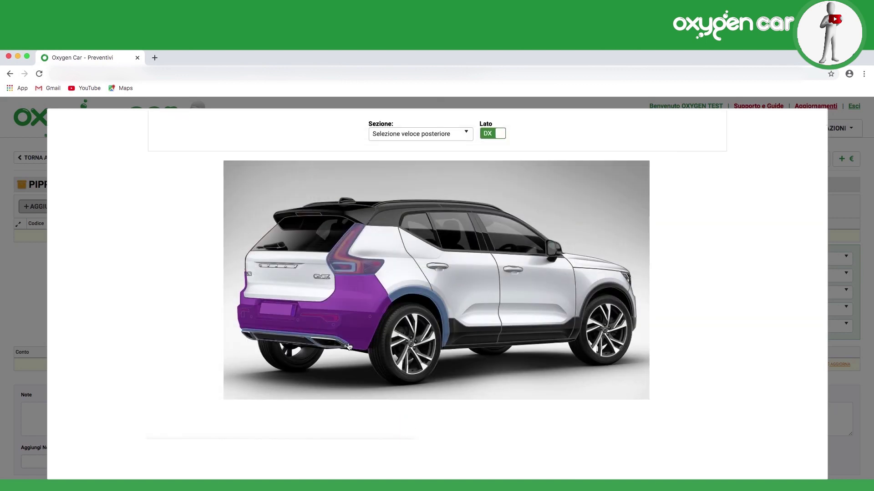
Add the t.9828< tailgate, code 31455865, and the Kit Styling rear bumper moulding, code 31650122, to the quote
click(300, 289)
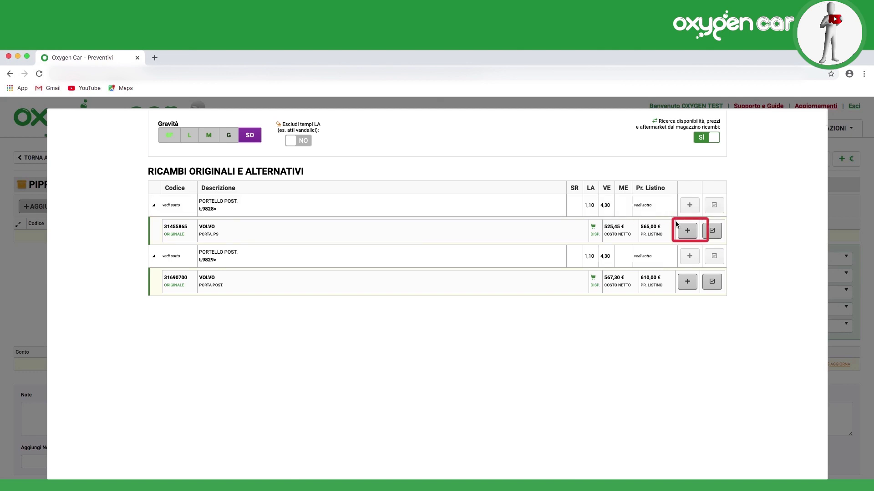
click(686, 232)
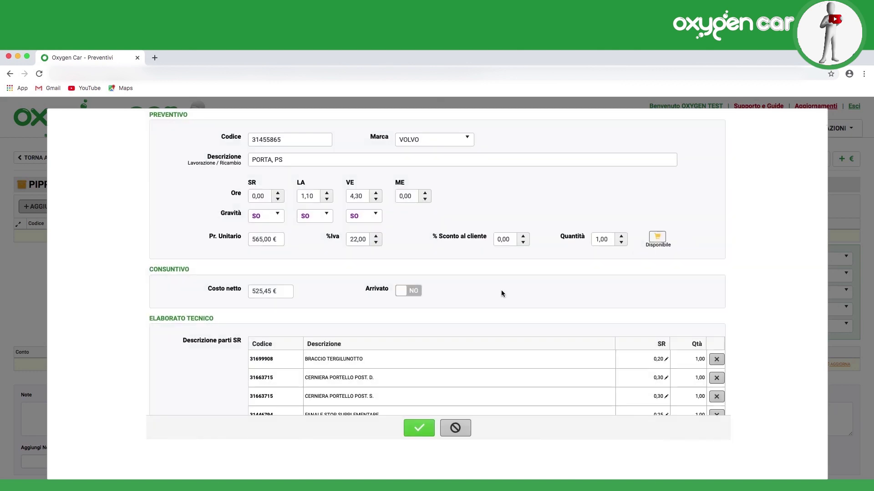
click(417, 427)
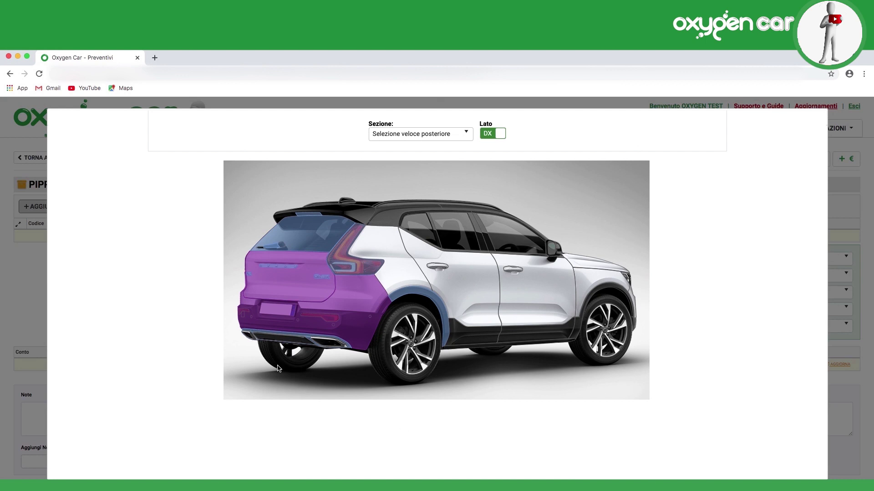
click(287, 336)
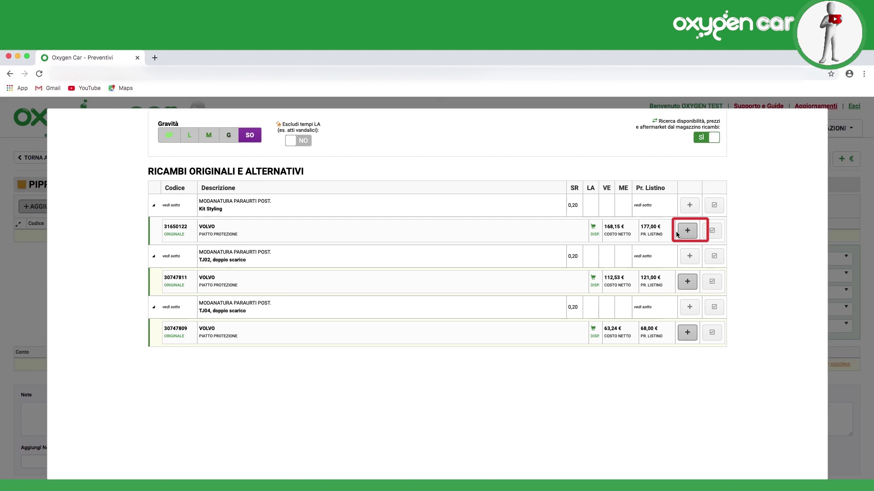
click(687, 231)
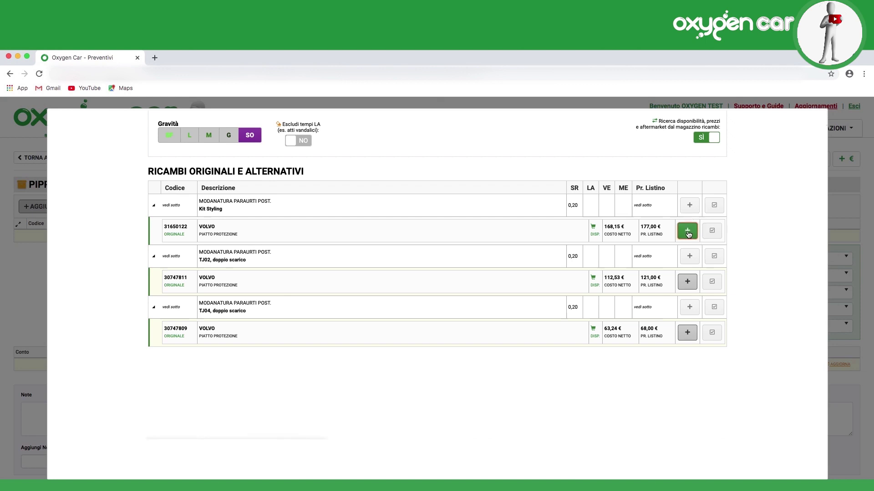
click(415, 426)
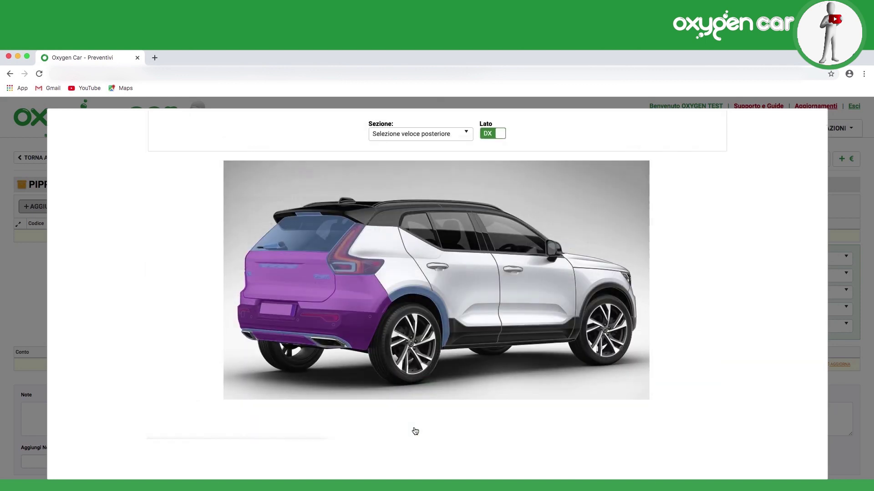
Add Parafango post. D., code 31675826, to the quote with severity SF
click(386, 256)
click(166, 135)
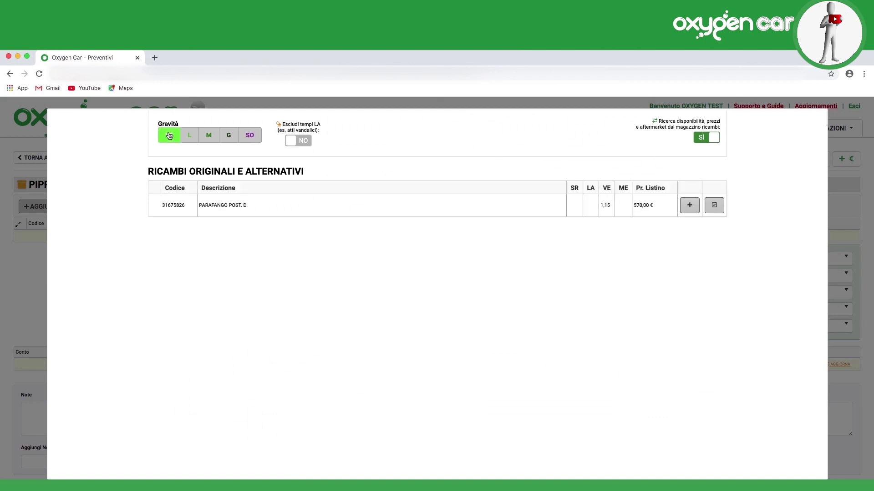
click(689, 207)
click(426, 432)
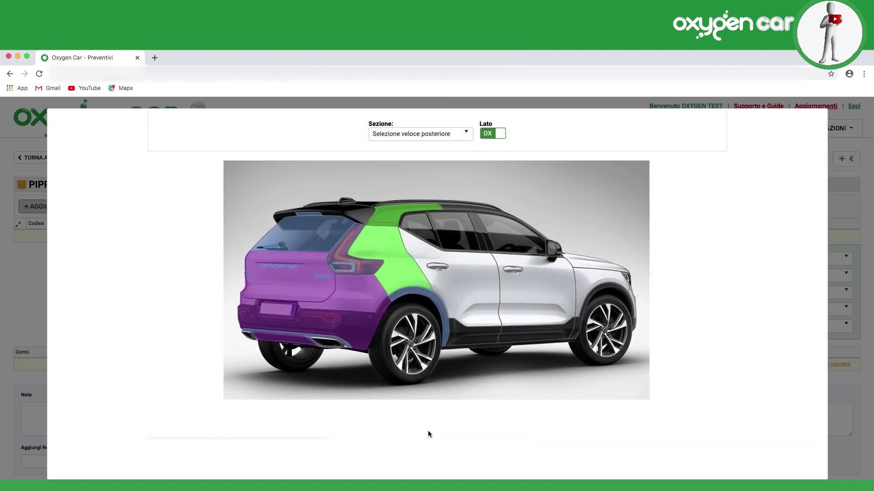
Switch the vehicle view to side SX and add Parafango post. S., code 31675825, with severity SF
click(499, 136)
click(501, 260)
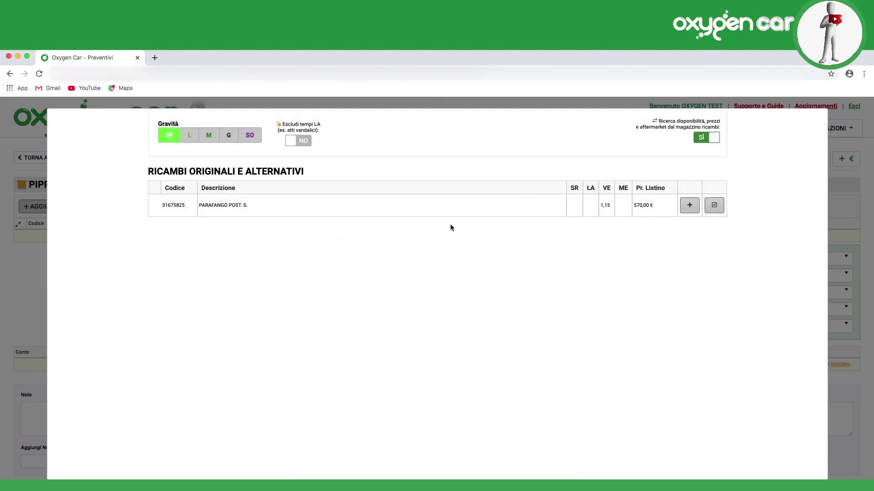
click(687, 206)
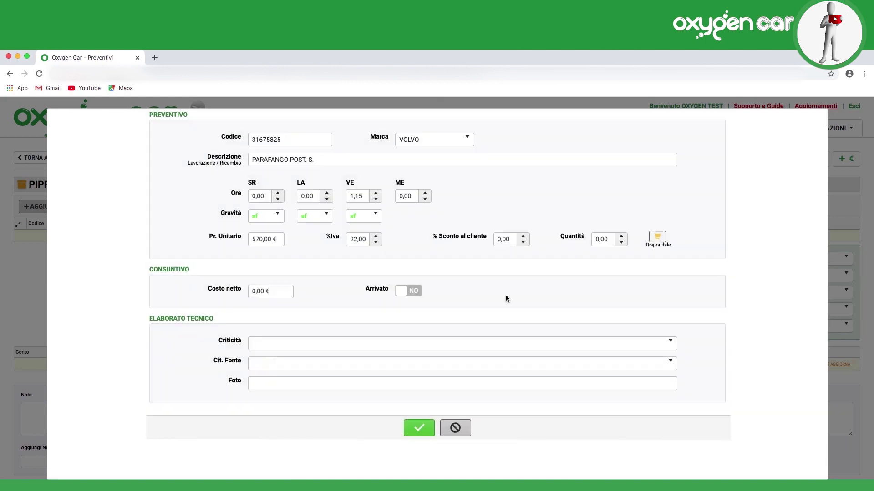
click(419, 432)
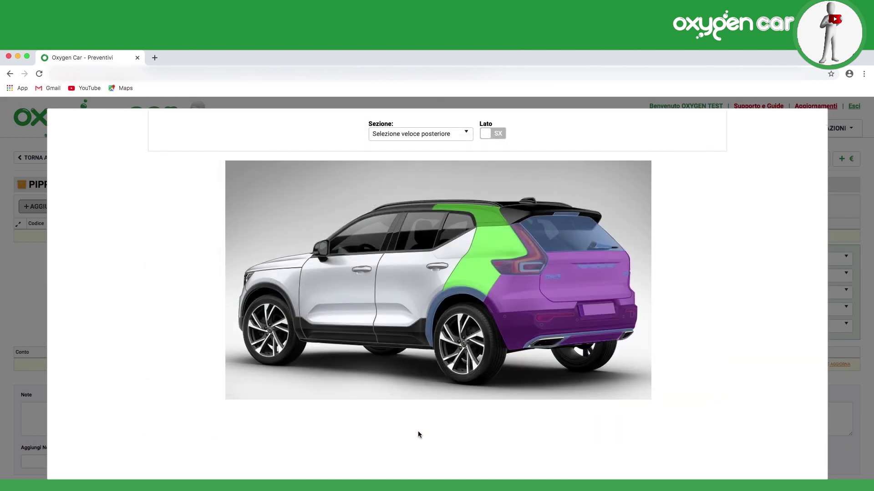
From Lamierati interni, add Pavimento post. with severity G and the rear bumper cross member, code 32228003, to the quote
click(410, 137)
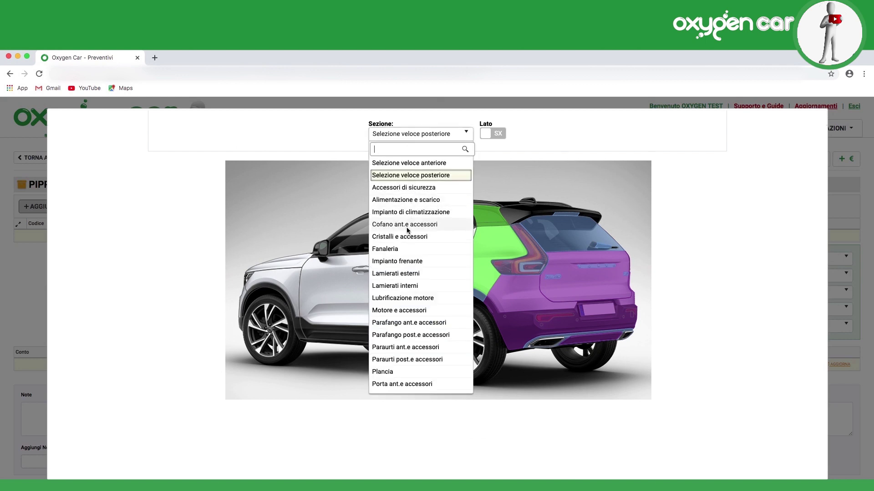
click(413, 287)
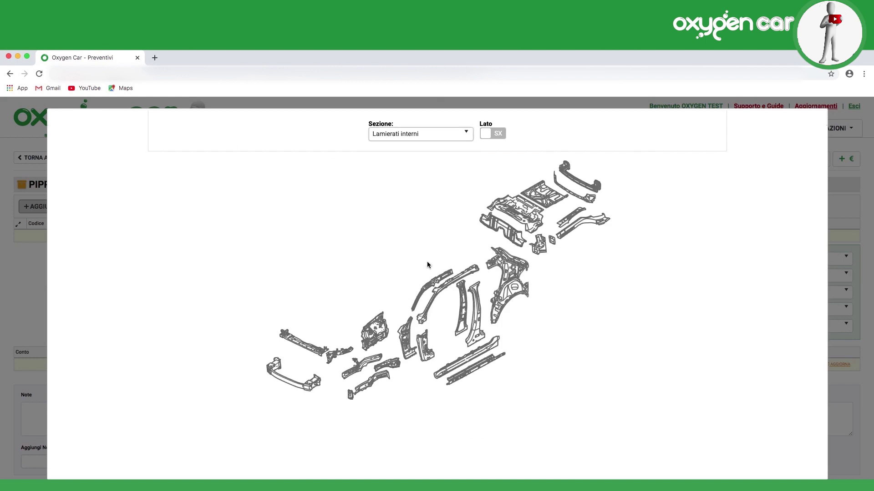
click(548, 201)
click(246, 144)
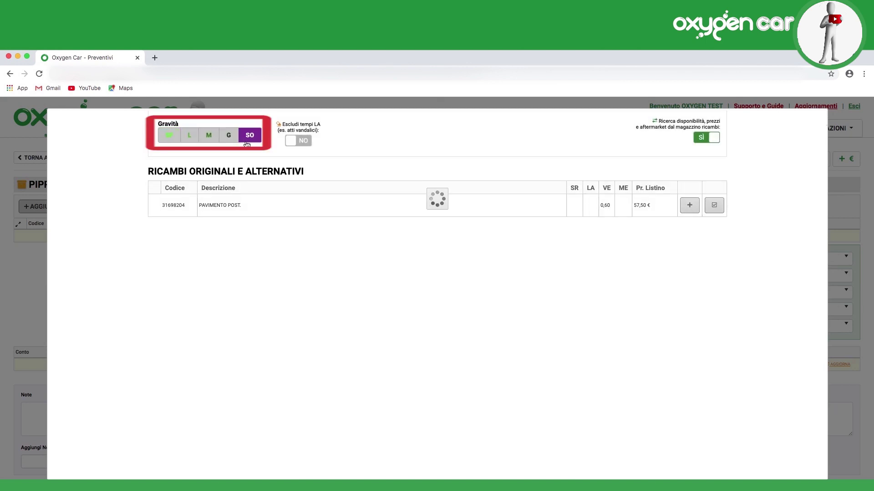
click(229, 136)
click(690, 205)
click(418, 428)
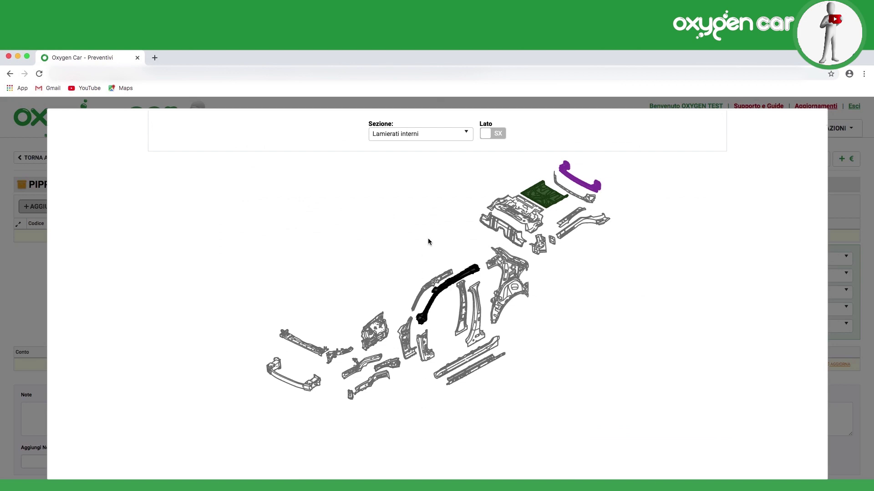
From Parafango post.e accessori, add the SX rear inner wheel arch liner, code 31457407, to the quote
click(418, 135)
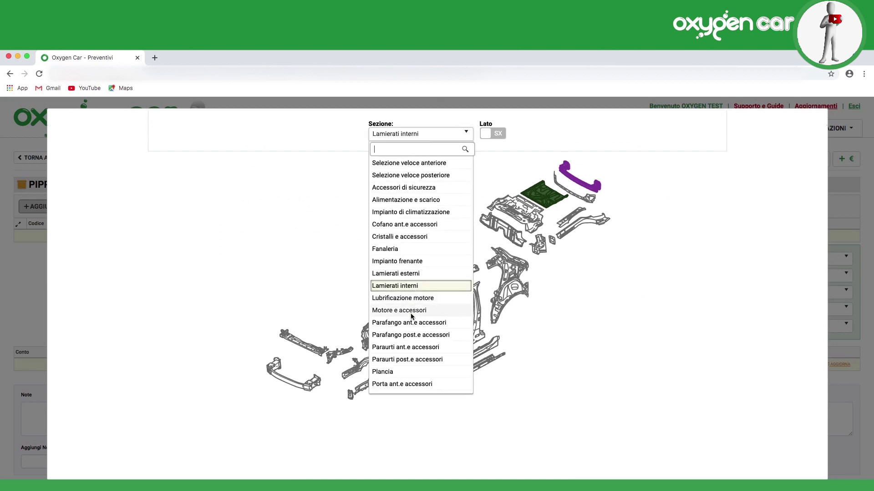
click(414, 335)
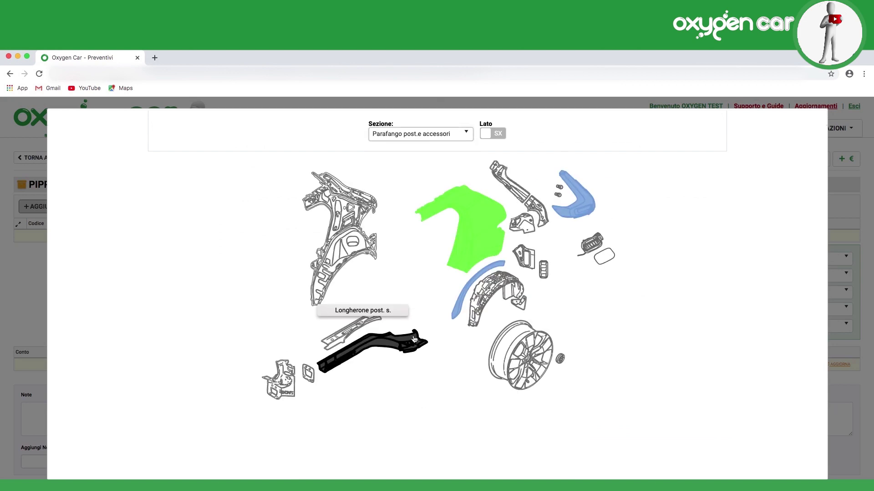
click(502, 278)
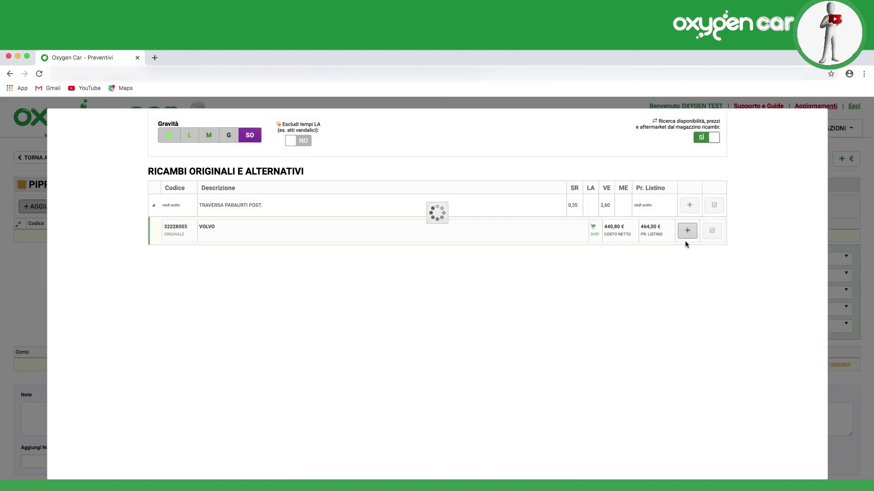
click(687, 240)
click(416, 426)
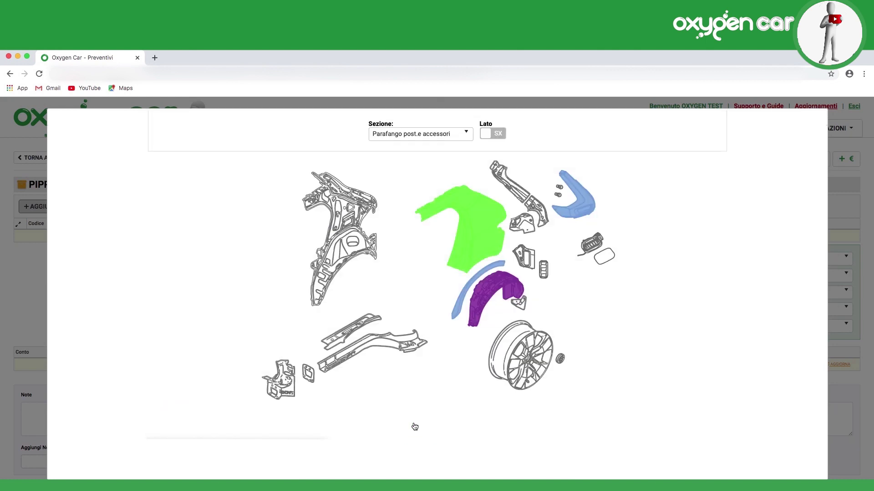
Add the Tirante, code 31449331, from Paraurti post.e accessori and return to Selezione veloce posteriore
click(407, 134)
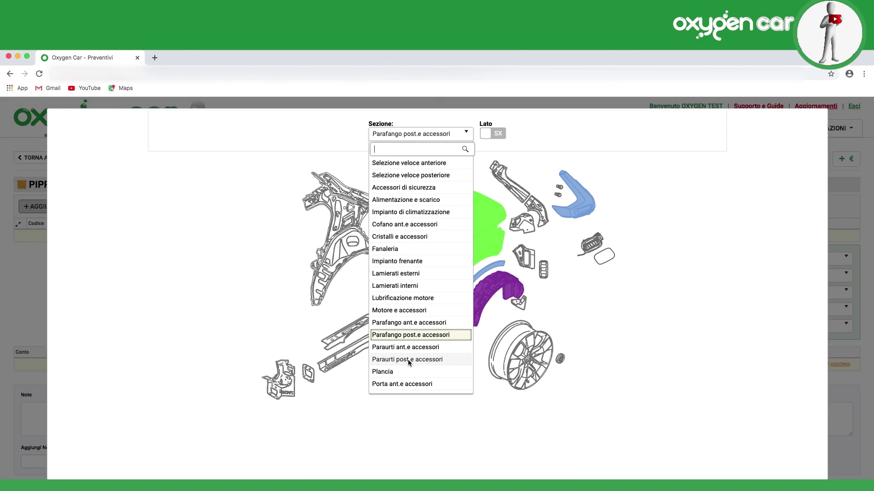
click(408, 359)
click(358, 258)
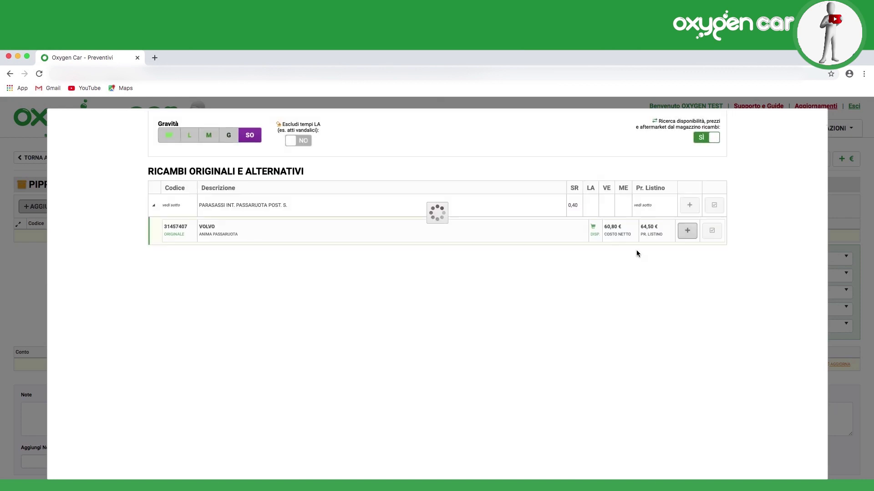
click(686, 231)
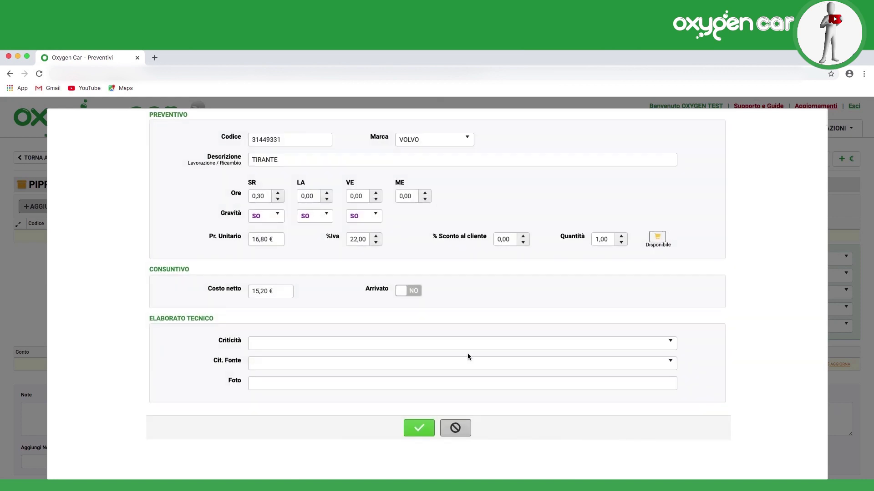
click(419, 427)
click(399, 134)
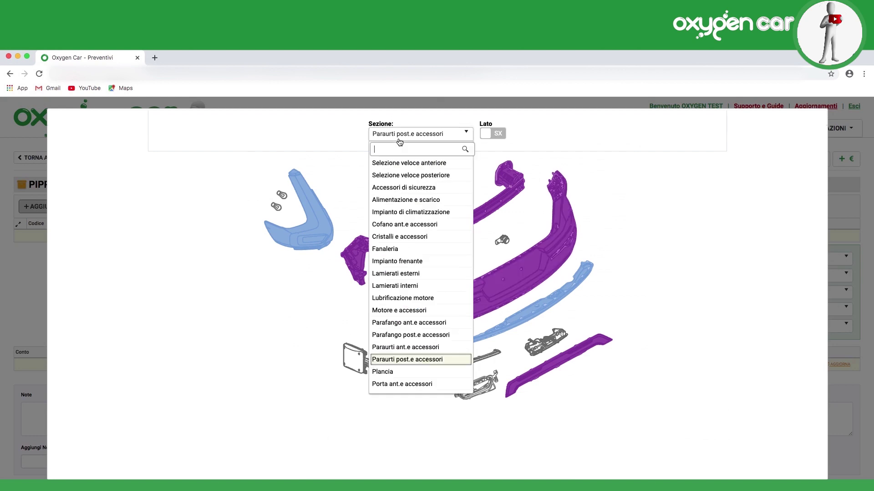
click(405, 175)
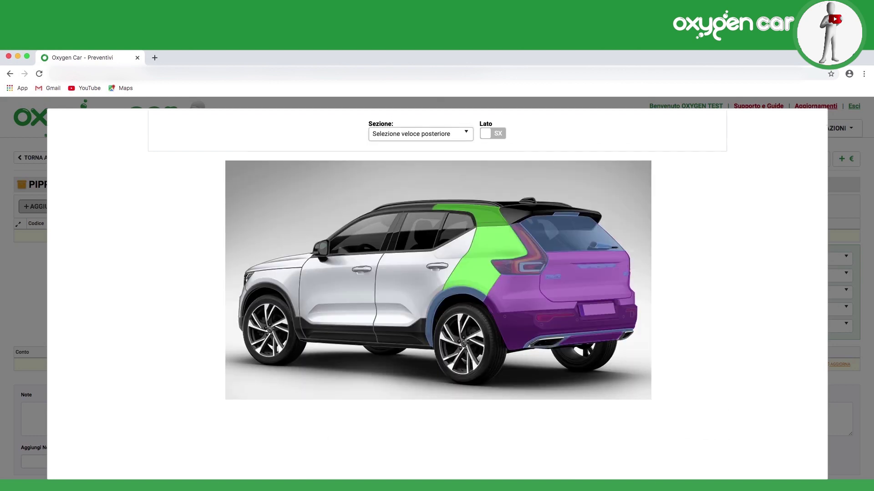
Review the quote's part rows and cost summary, and expand the Descrizione Parti SR details of all rows
scroll(437, 287, down, 3)
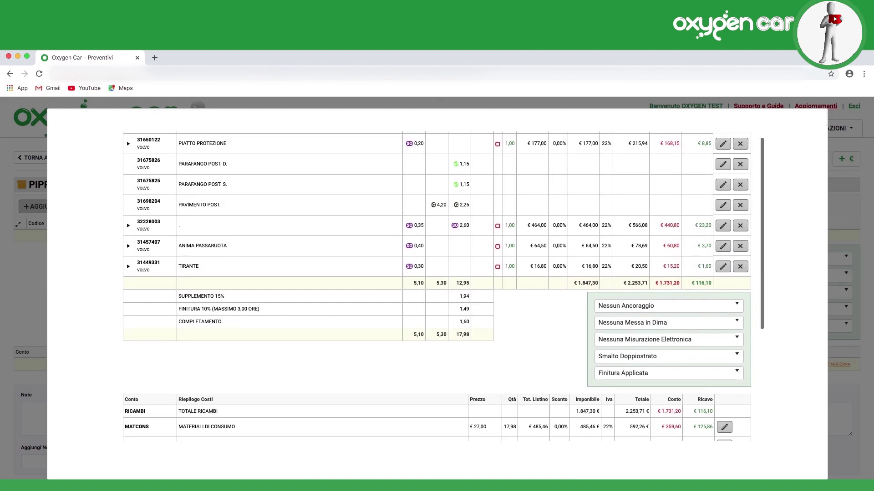
scroll(437, 286, up, 6)
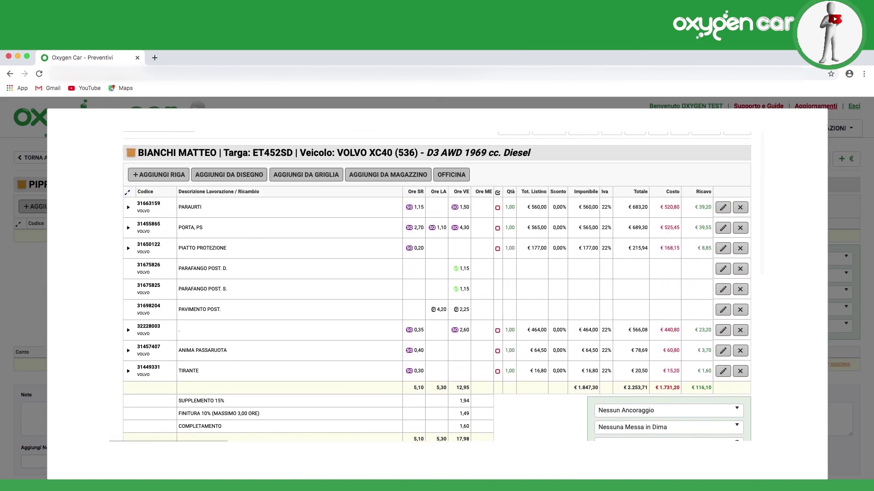
click(128, 195)
scroll(129, 194, down, 4)
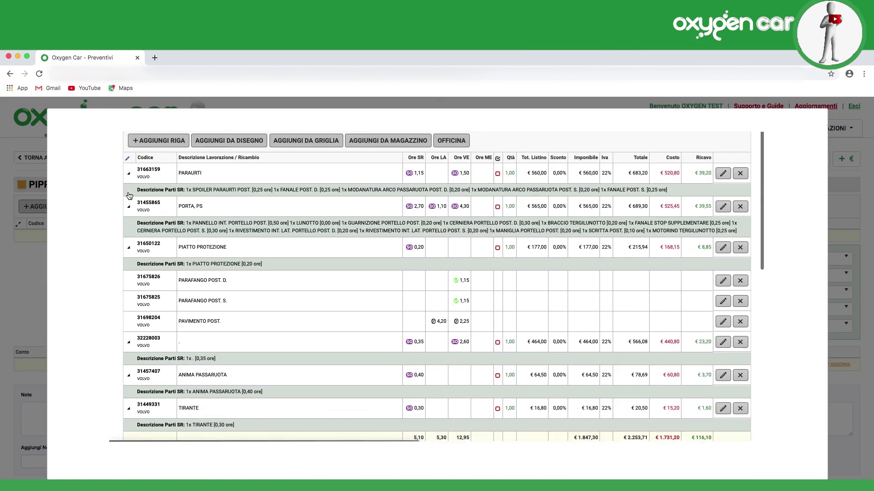